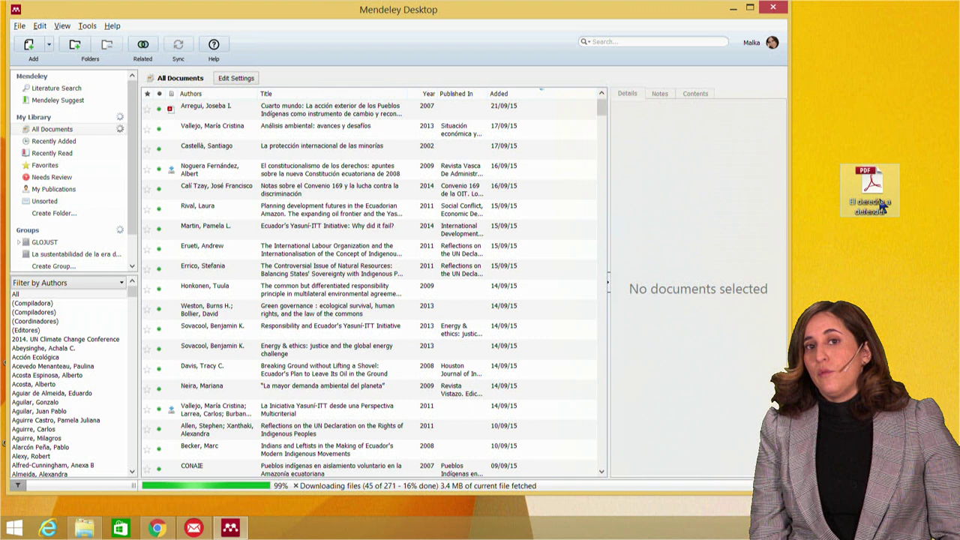
Step: Add the "El derecho a defender" PDF from the desktop to the All Documents library
{"action": "left_click_drag", "start_coordinate": [882, 209], "coordinate": [450, 159]}
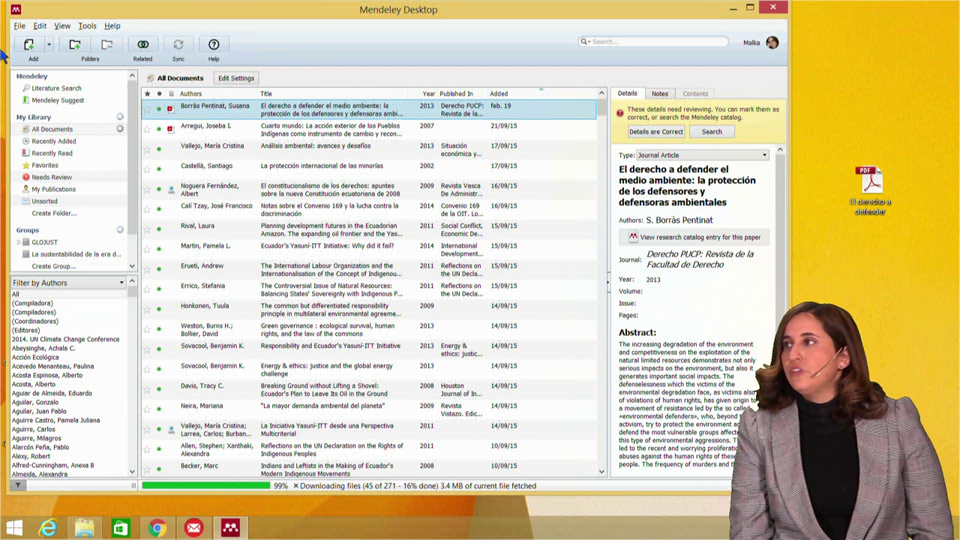
{"action": "left_click", "coordinate": [19, 27]}
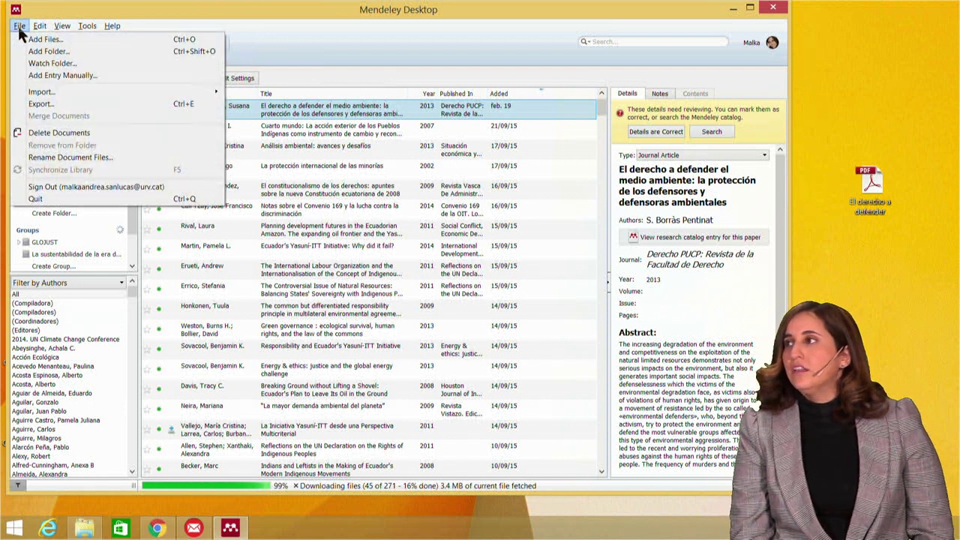
{"action": "left_click", "coordinate": [33, 45]}
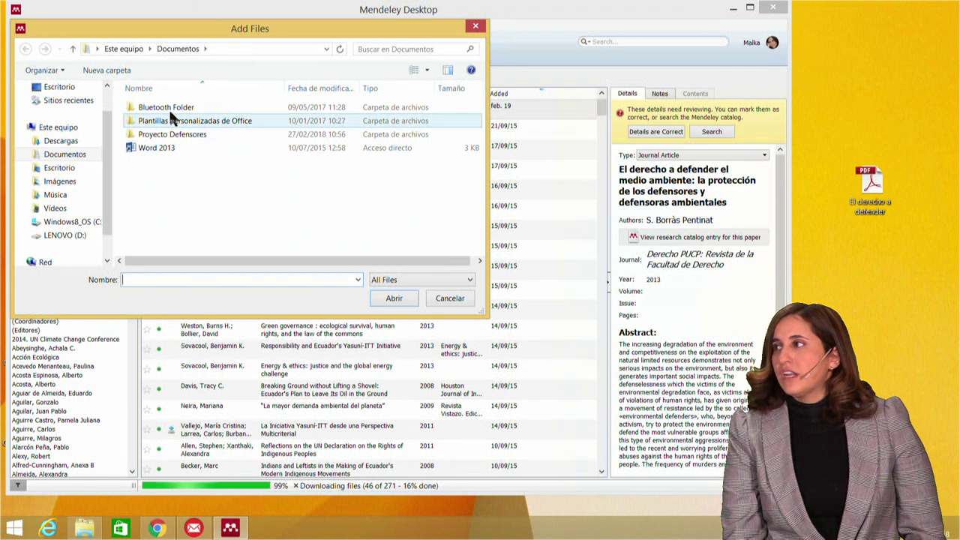
{"action": "double_click", "coordinate": [171, 139]}
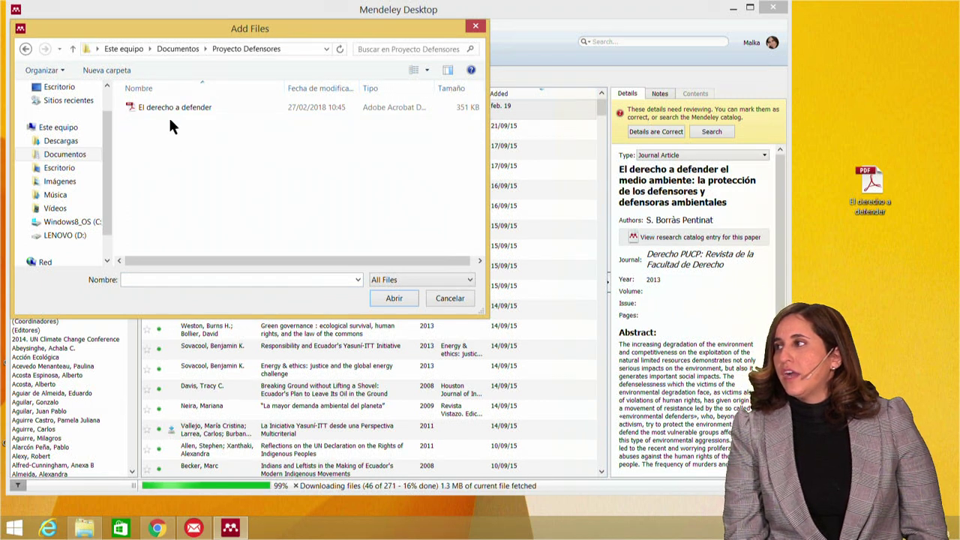
{"action": "left_click", "coordinate": [176, 110]}
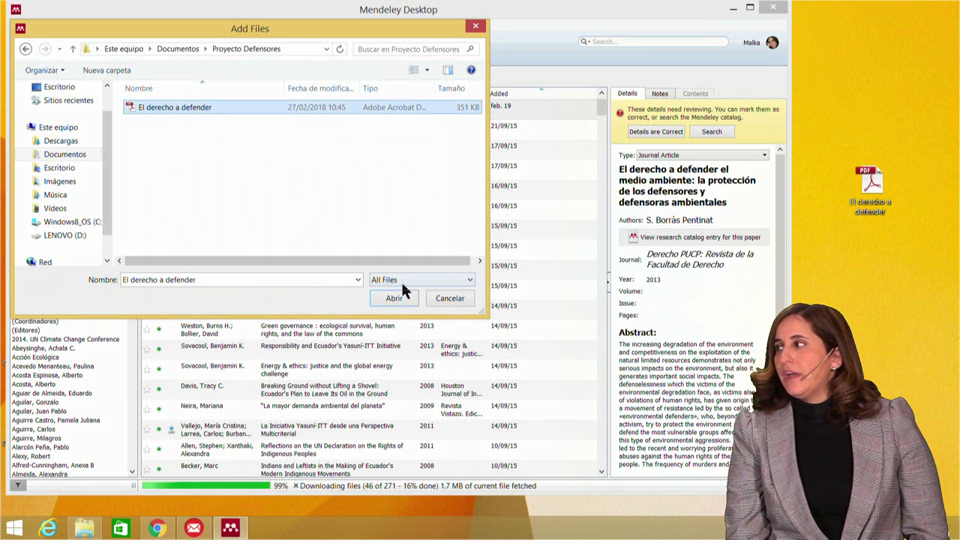
{"action": "left_click", "coordinate": [449, 298]}
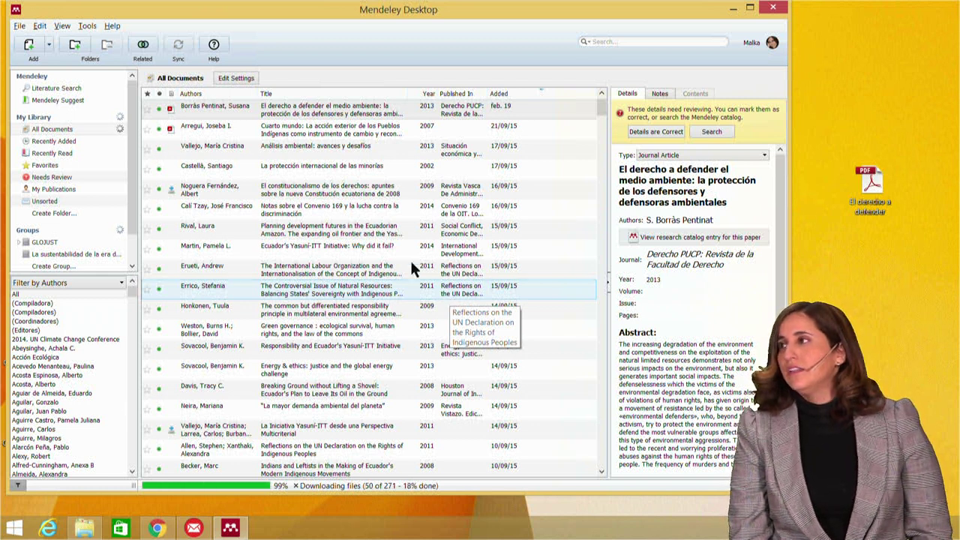
{"action": "left_click", "coordinate": [19, 27]}
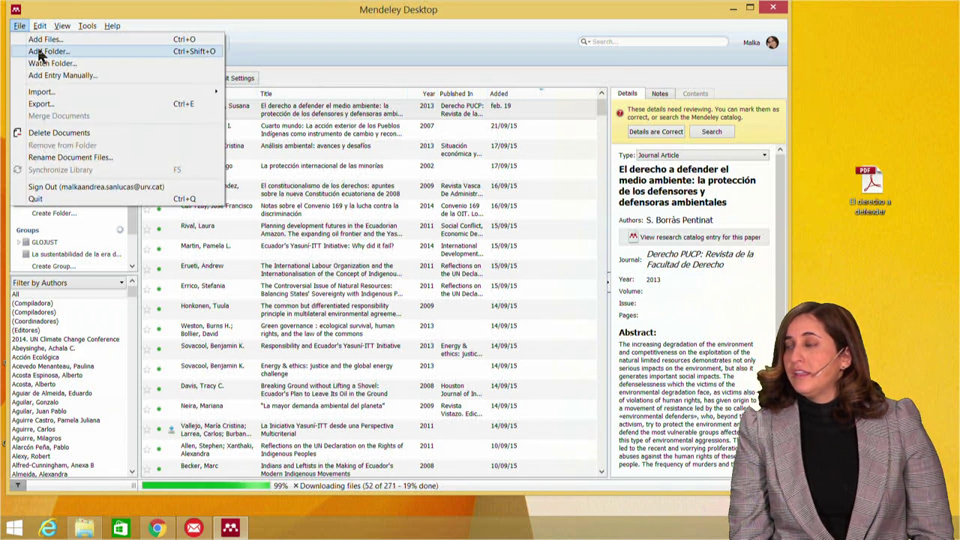
{"action": "left_click", "coordinate": [41, 51]}
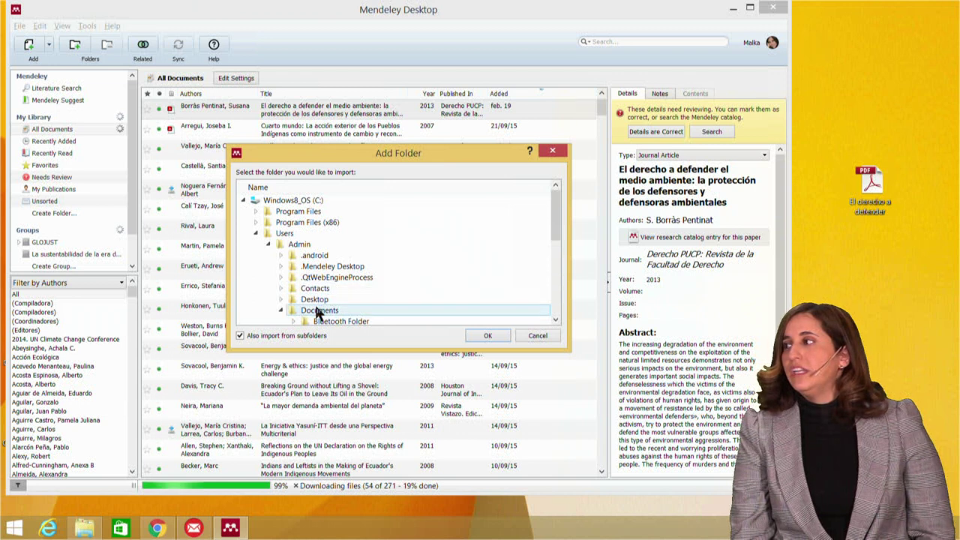
{"action": "left_click", "coordinate": [550, 337]}
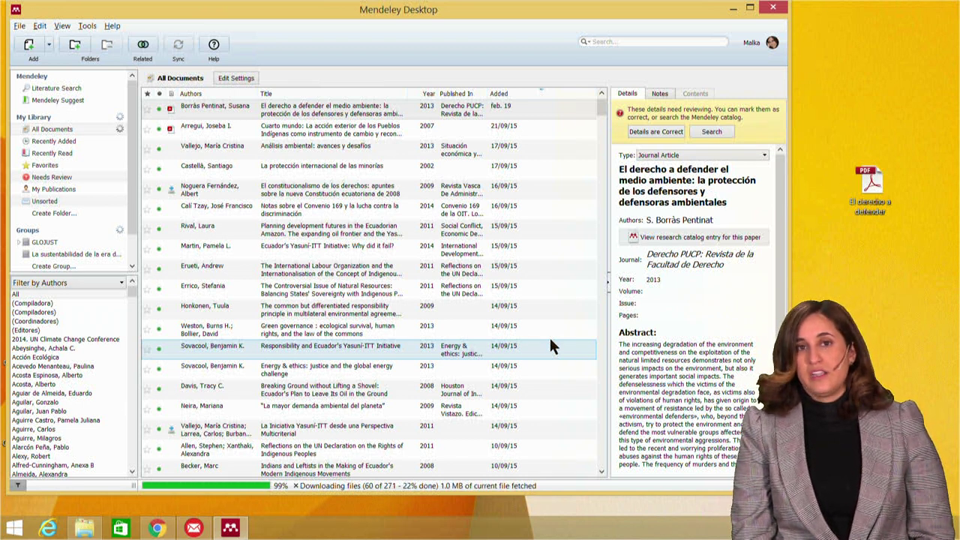
{"action": "left_click", "coordinate": [18, 26]}
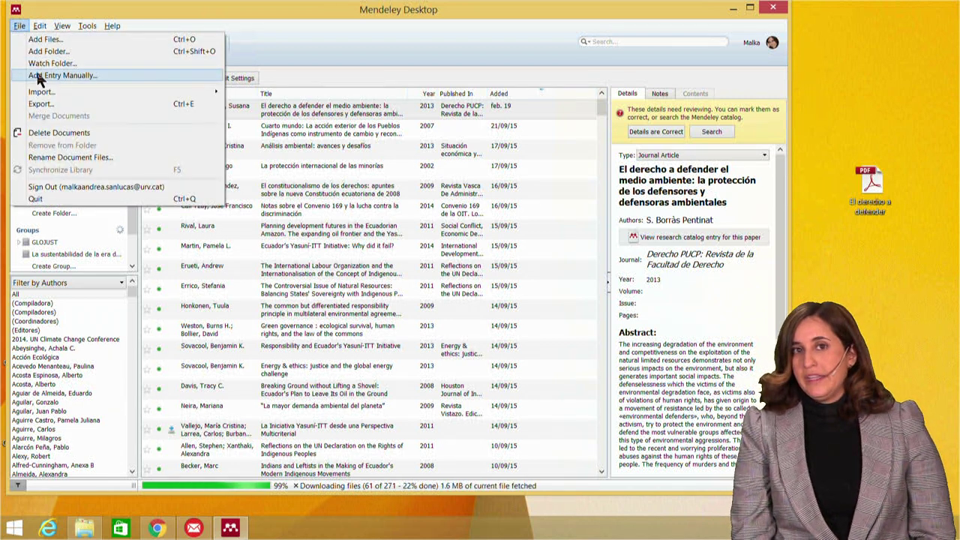
{"action": "left_click", "coordinate": [37, 77]}
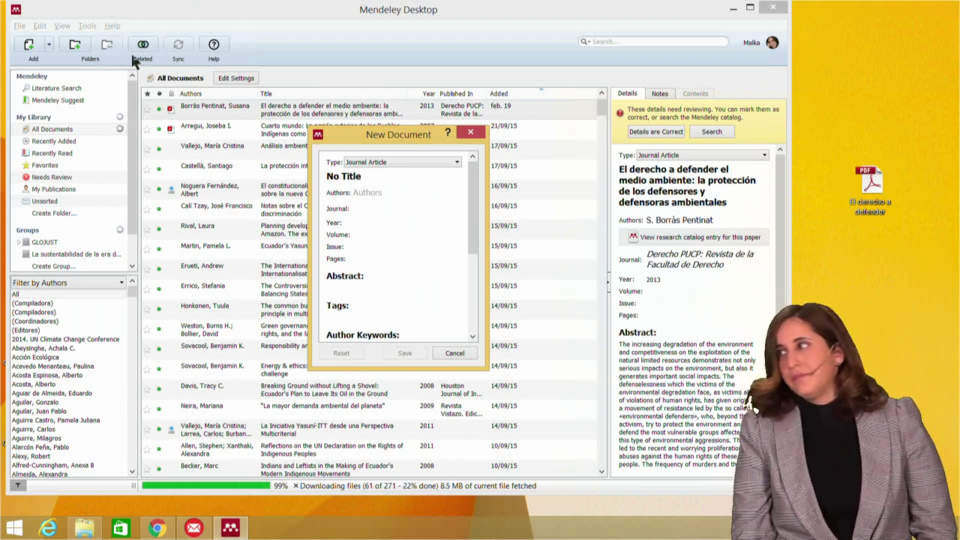
{"action": "left_click", "coordinate": [447, 354]}
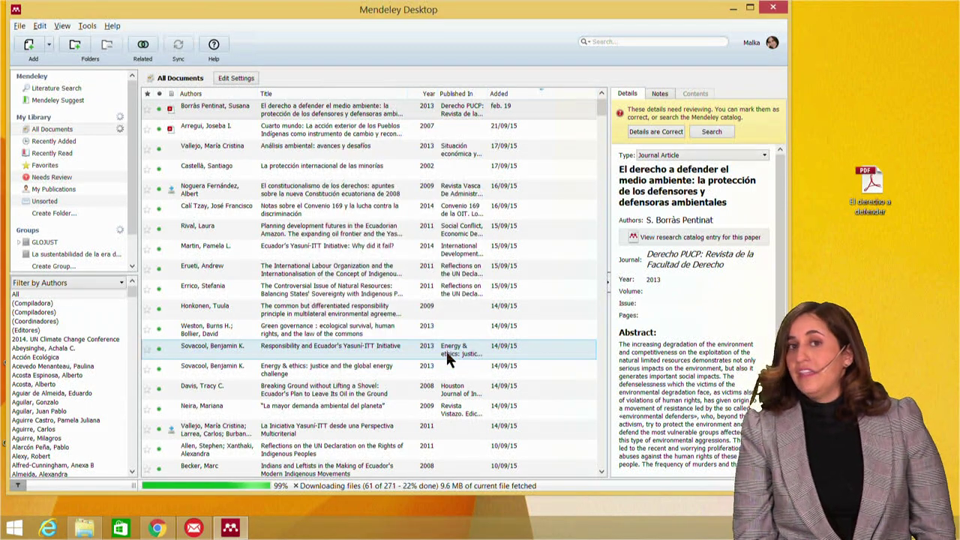
{"action": "left_click", "coordinate": [272, 393]}
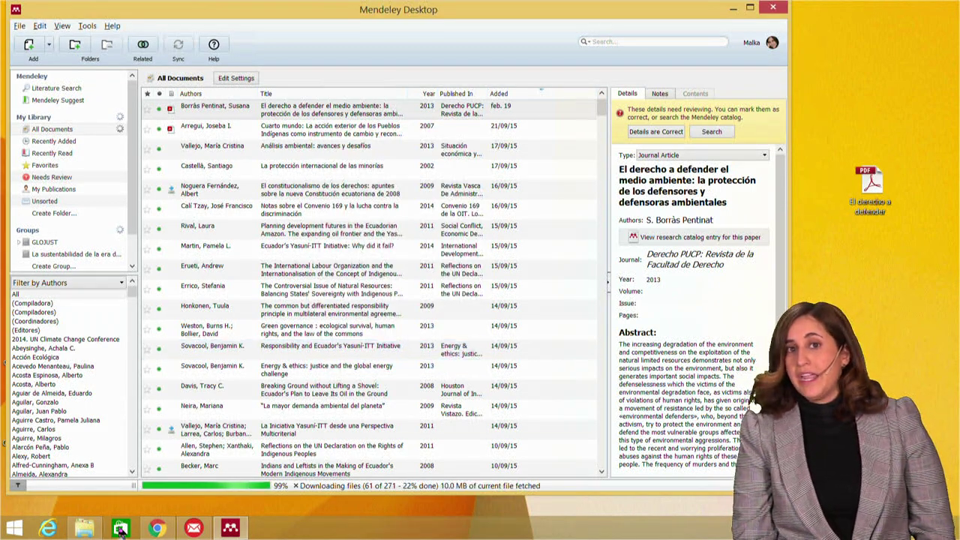
Step: Switch to Chrome and examine the Mendeley Web Importer page's instructions for installing the Chrome extension
{"action": "left_click", "coordinate": [159, 529]}
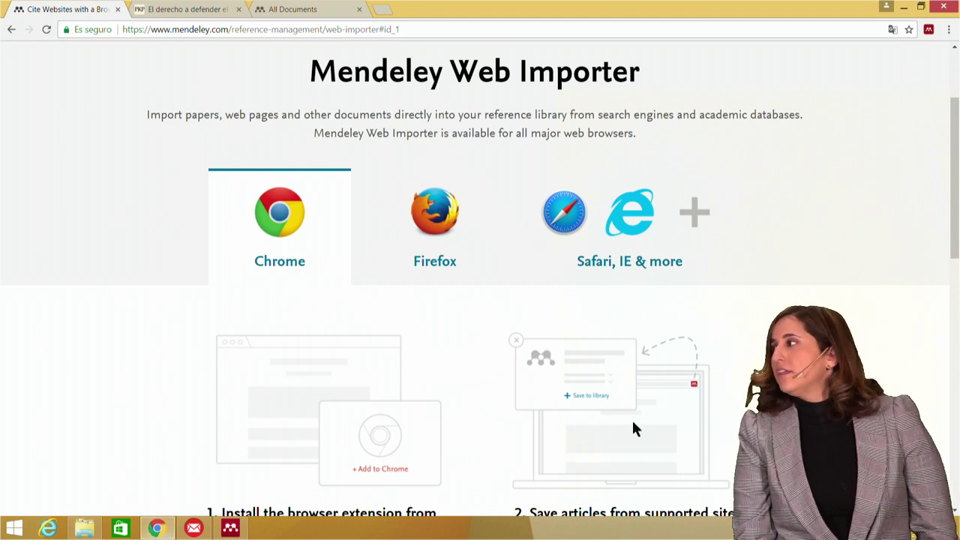
{"action": "left_click_drag", "start_coordinate": [955, 222], "coordinate": [955, 263]}
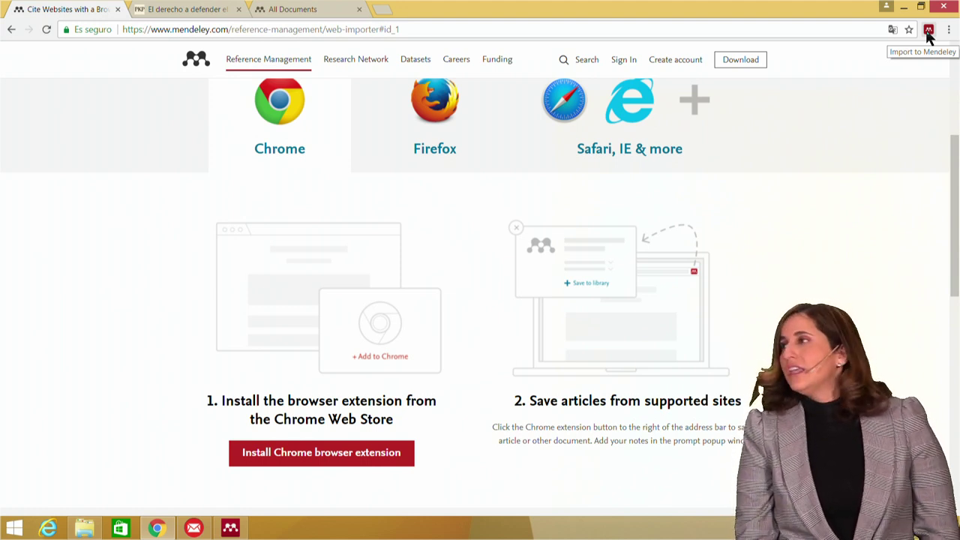
Step: Show the "El derecho a defender el medio ambiente" article page and open the Mendeley importer for it
{"action": "left_click", "coordinate": [211, 7]}
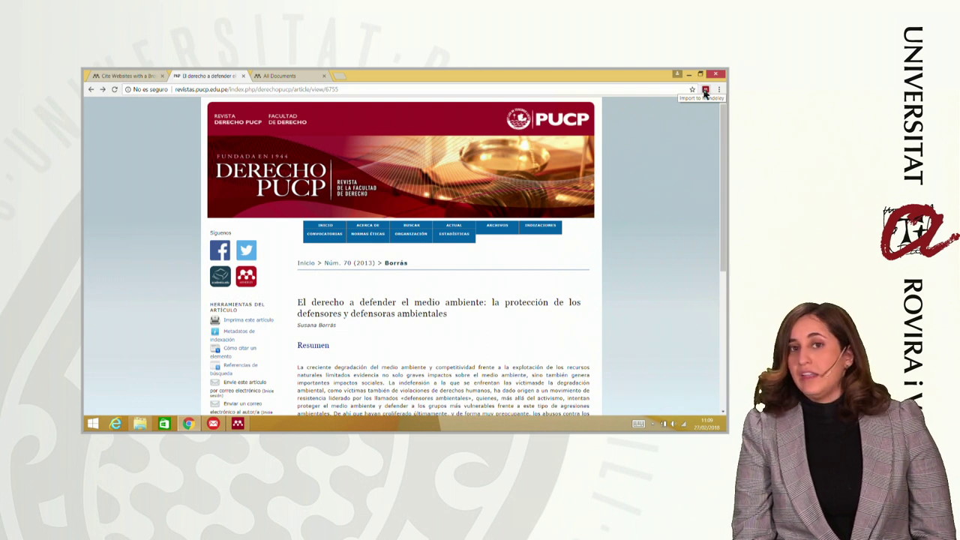
{"action": "left_click", "coordinate": [704, 91]}
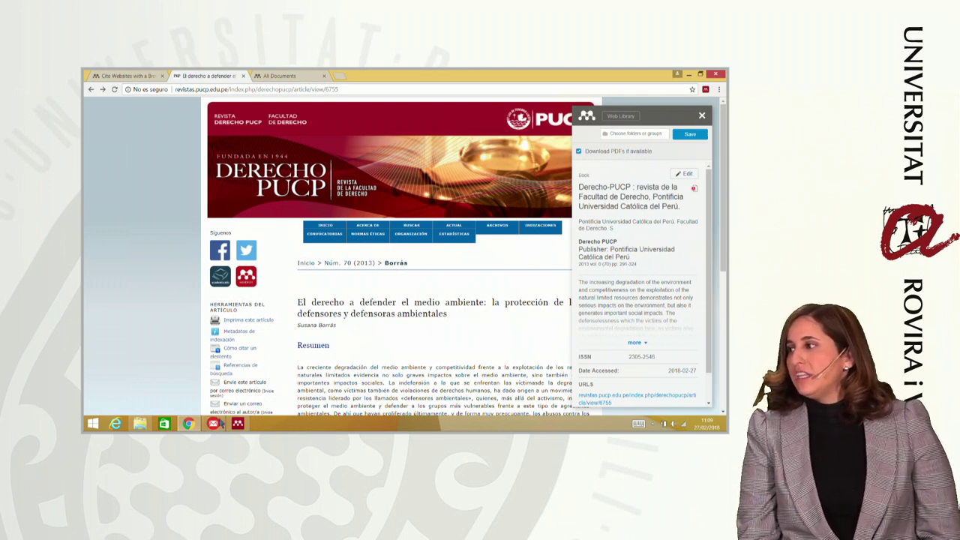
Step: Switch back to Mendeley Desktop and maximize its window
{"action": "left_click", "coordinate": [237, 425]}
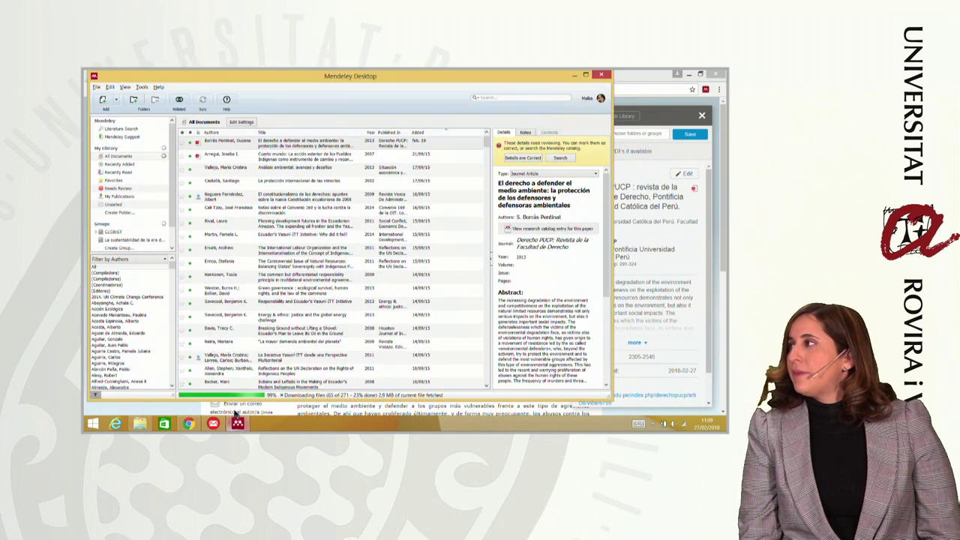
{"action": "left_click", "coordinate": [585, 76]}
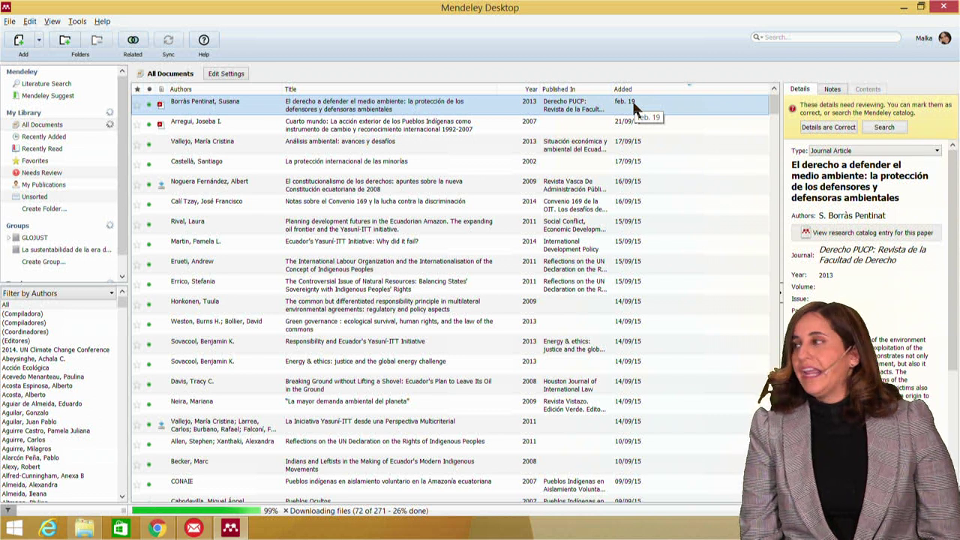
Step: Sort the document list by authors, by title, and by authors again
{"action": "left_click", "coordinate": [247, 87]}
{"action": "left_click", "coordinate": [311, 89]}
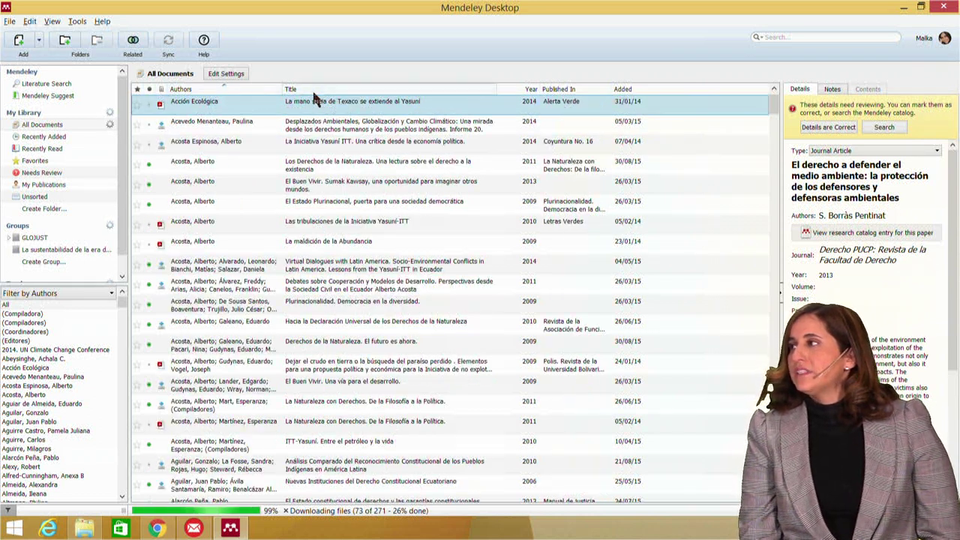
{"action": "left_click", "coordinate": [235, 87]}
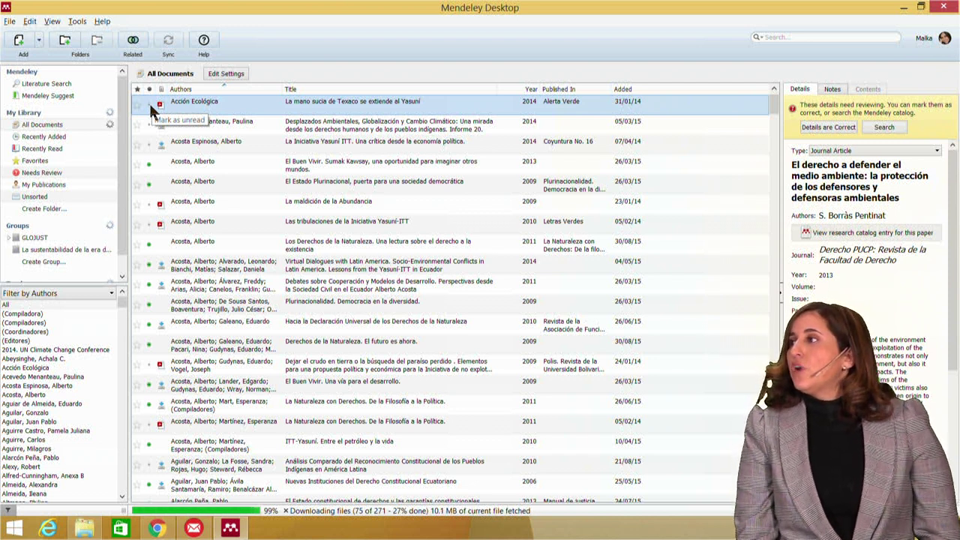
Step: Mark "La mano sucia de Texaco se extiende al Yasuní" as unread and return it to read
{"action": "left_click", "coordinate": [149, 104]}
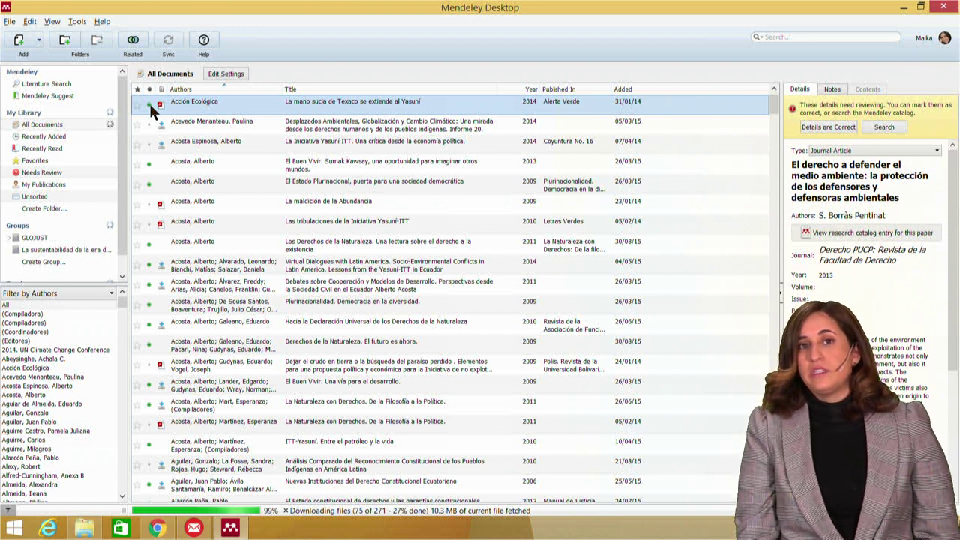
{"action": "left_click", "coordinate": [149, 104]}
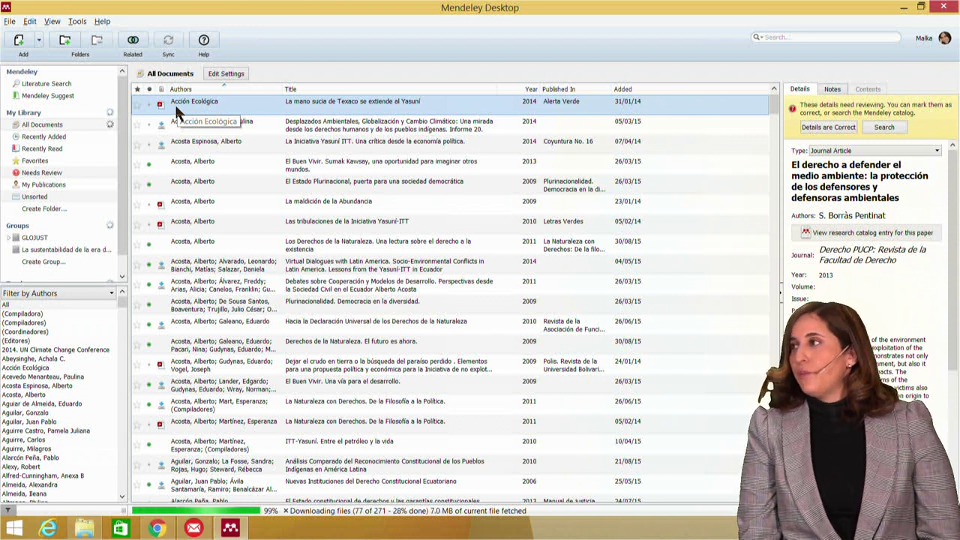
Step: Open the PDF of "La mano sucia de Texaco se extiende al Yasuní" and view the list of Texaco's frauds
{"action": "double_click", "coordinate": [175, 104]}
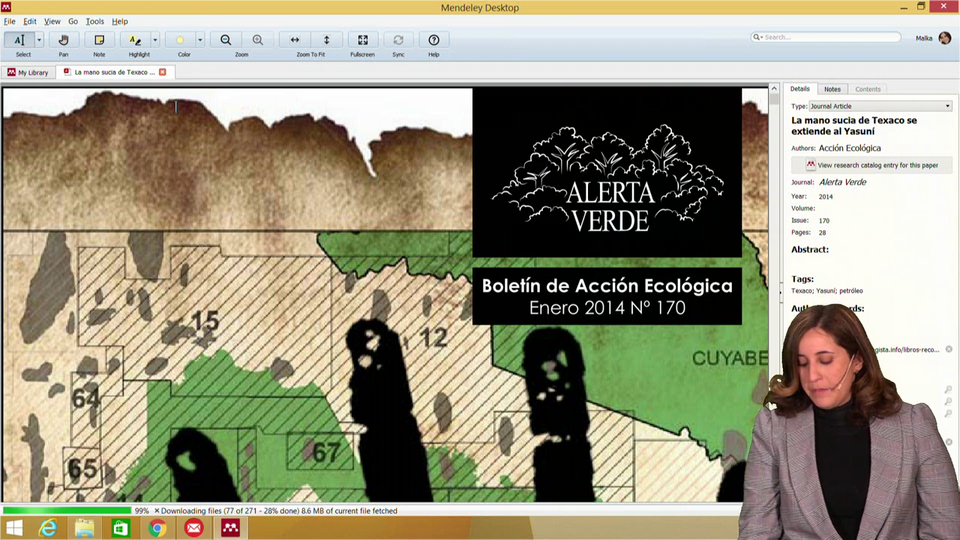
{"action": "scroll", "coordinate": [175, 105], "scroll_direction": "down", "scroll_amount": 4}
{"action": "scroll", "coordinate": [175, 106], "scroll_direction": "down", "scroll_amount": 15}
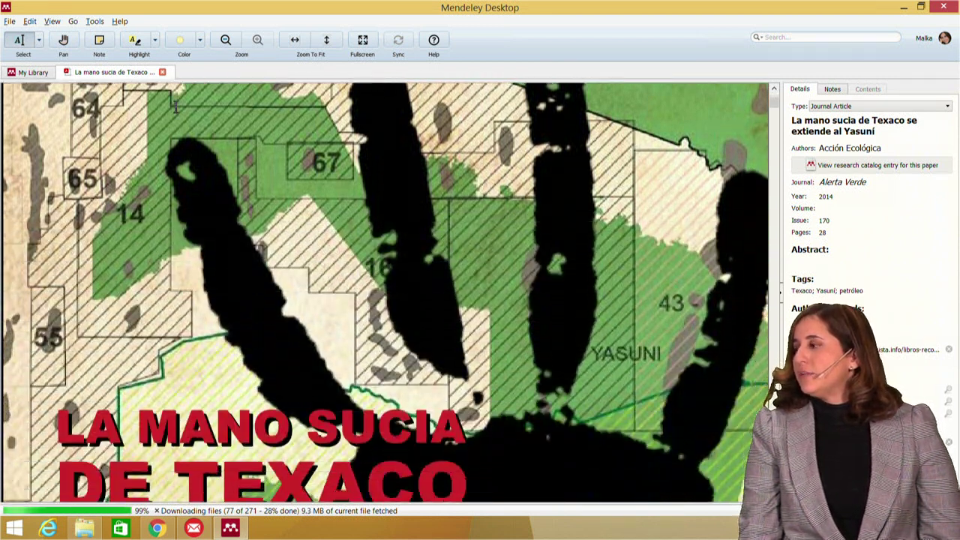
{"action": "scroll", "coordinate": [175, 105], "scroll_direction": "down", "scroll_amount": 12}
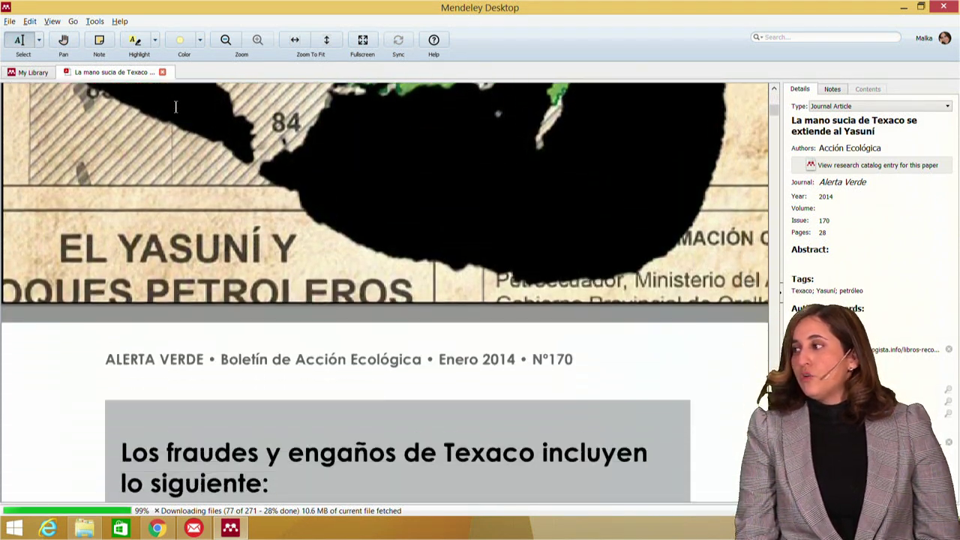
{"action": "scroll", "coordinate": [174, 106], "scroll_direction": "down", "scroll_amount": 3}
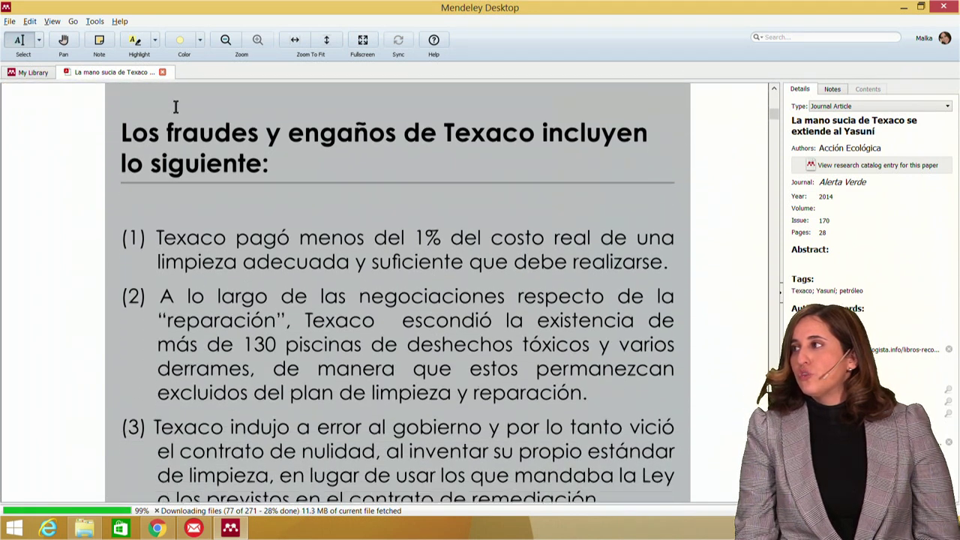
{"action": "scroll", "coordinate": [175, 106], "scroll_direction": "down", "scroll_amount": 1}
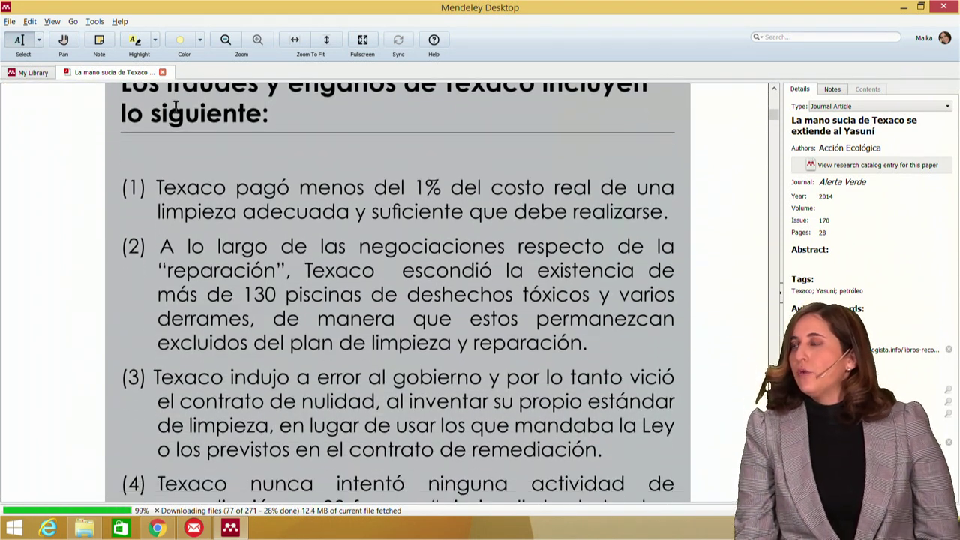